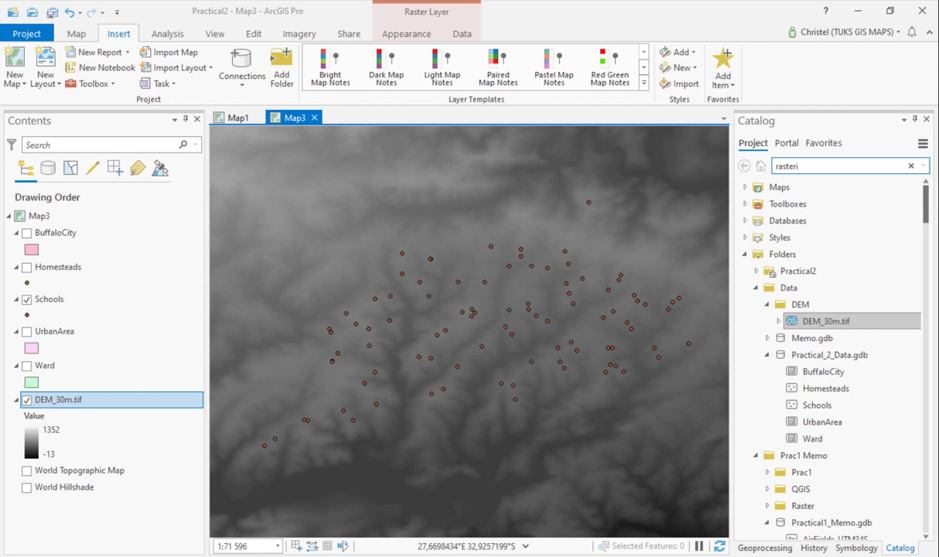
- Set Schools as the input source data of the Euclidean Distance tool
left_click(786, 549)
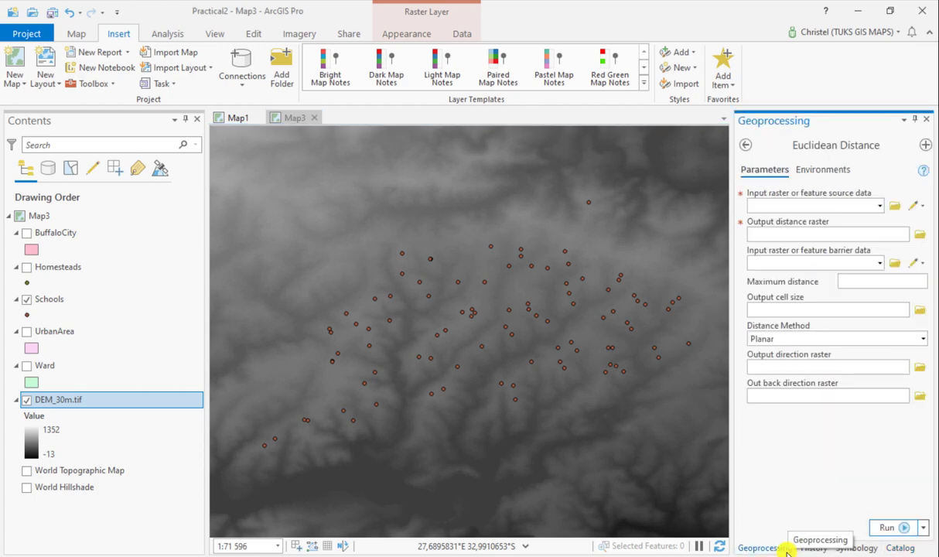
left_click(878, 206)
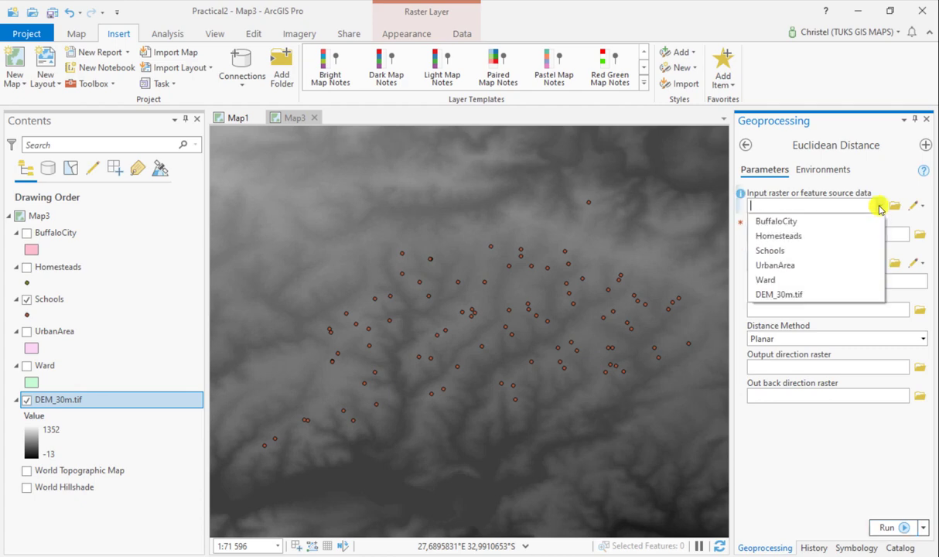
left_click(812, 249)
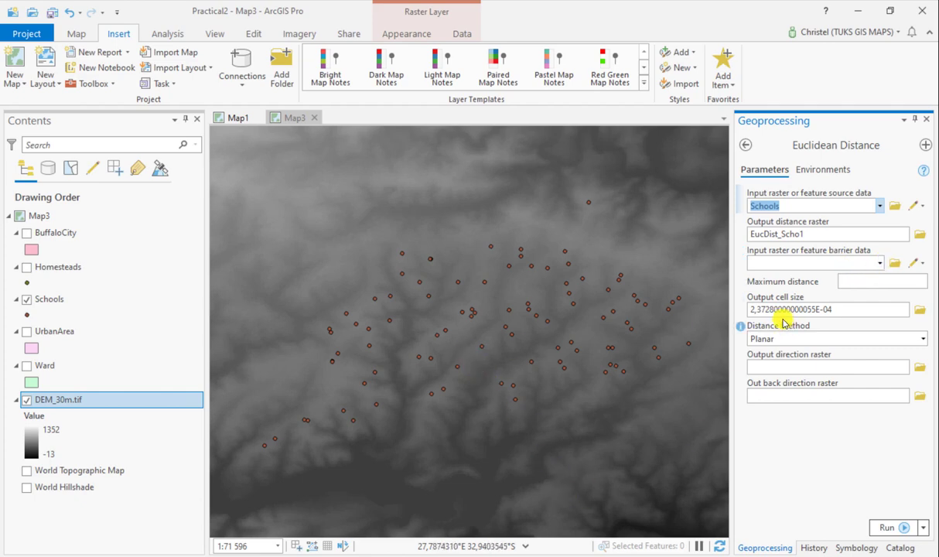
left_click(855, 283)
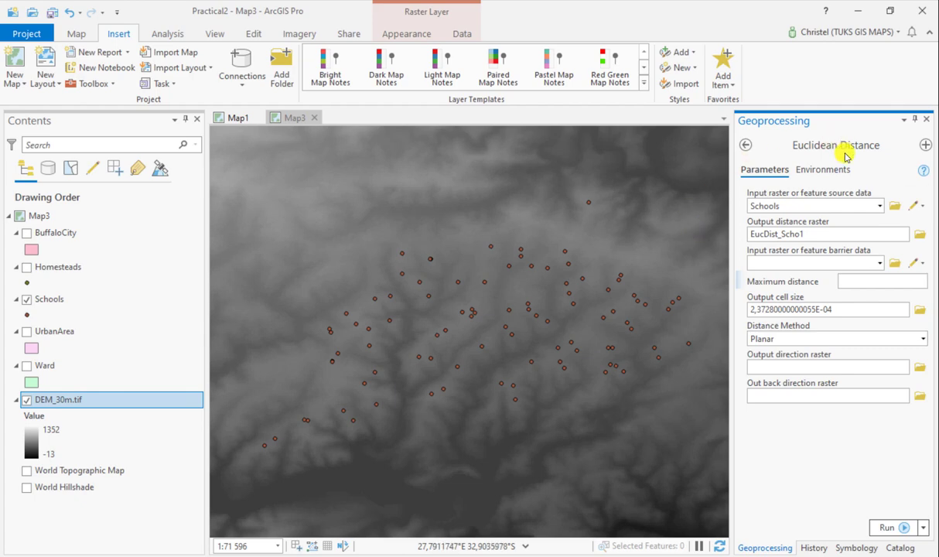
- Set the Processing Extent environment to DEM_30m.tif
left_click(834, 171)
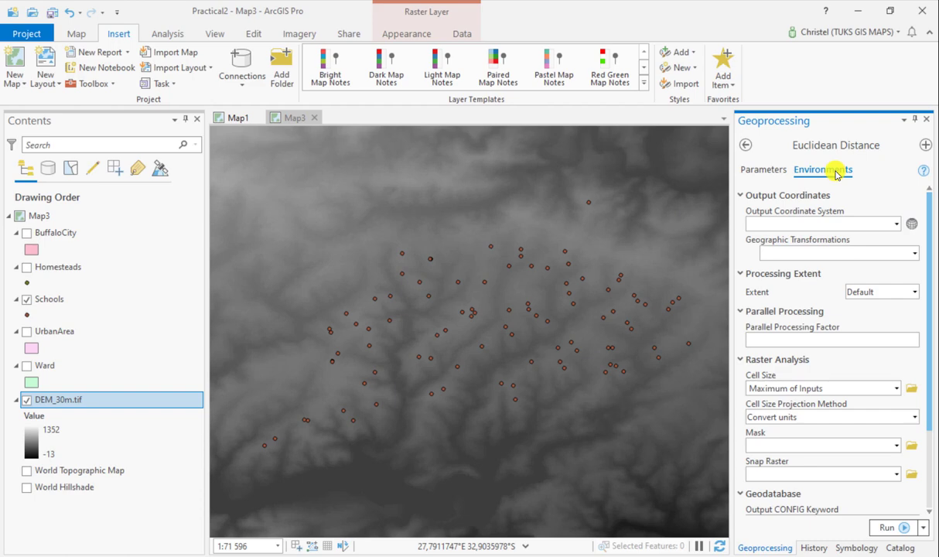
left_click(913, 294)
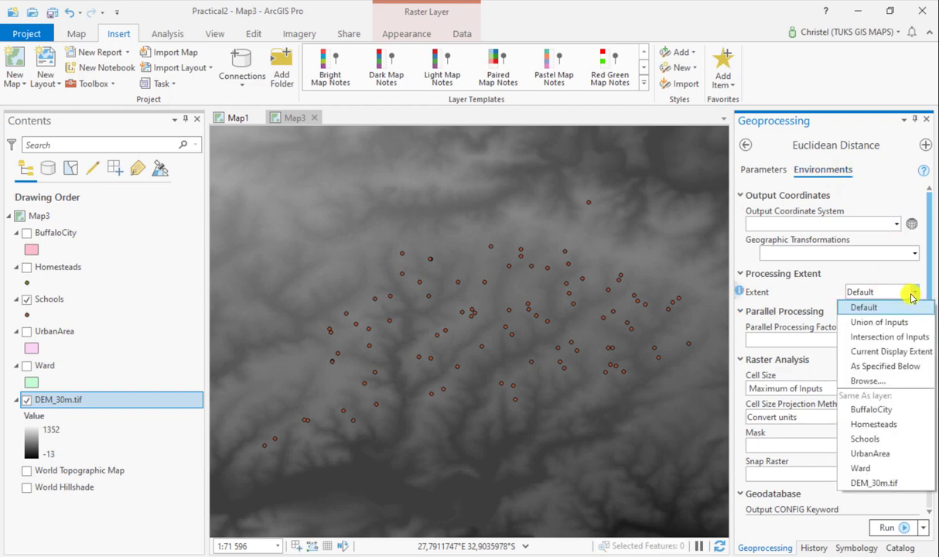
left_click(877, 484)
left_click(765, 167)
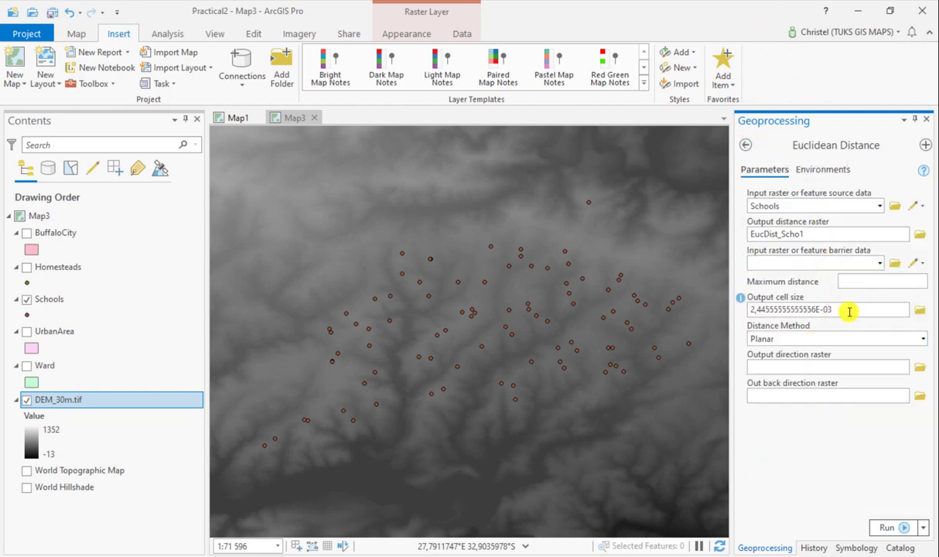
left_click_drag(850, 312, 738, 294)
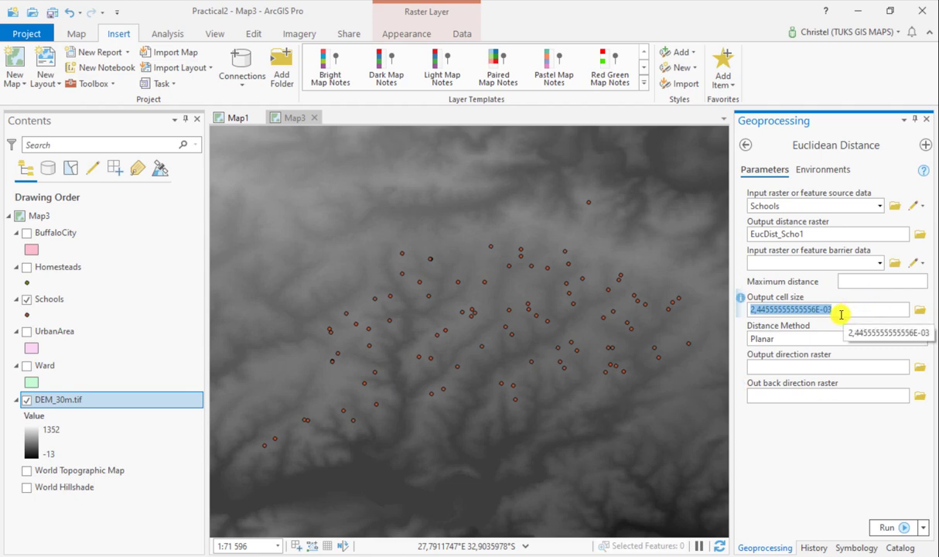
left_click(922, 340)
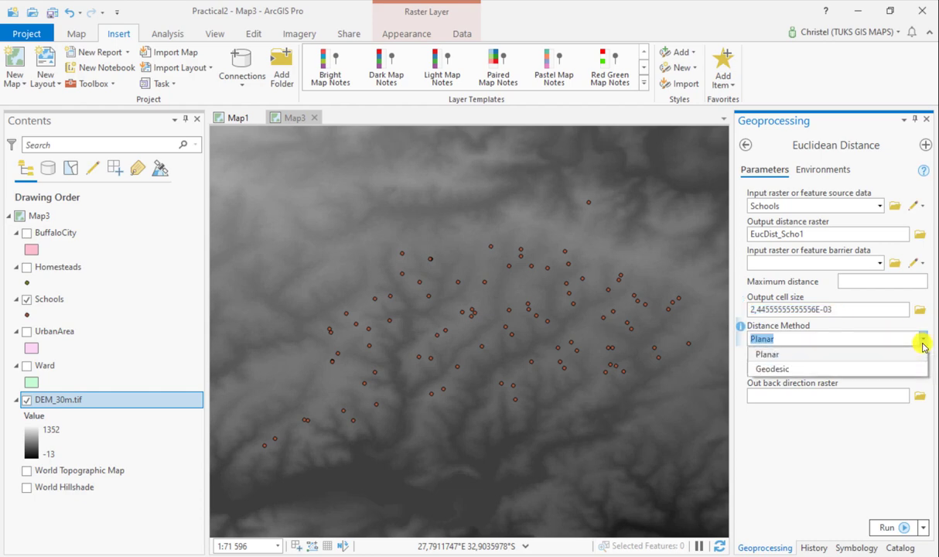
left_click(768, 355)
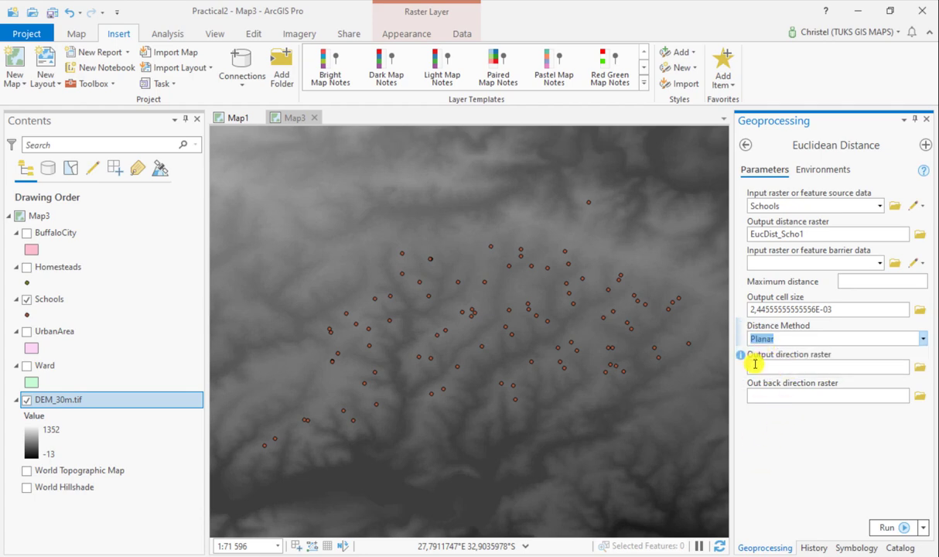
left_click(857, 367)
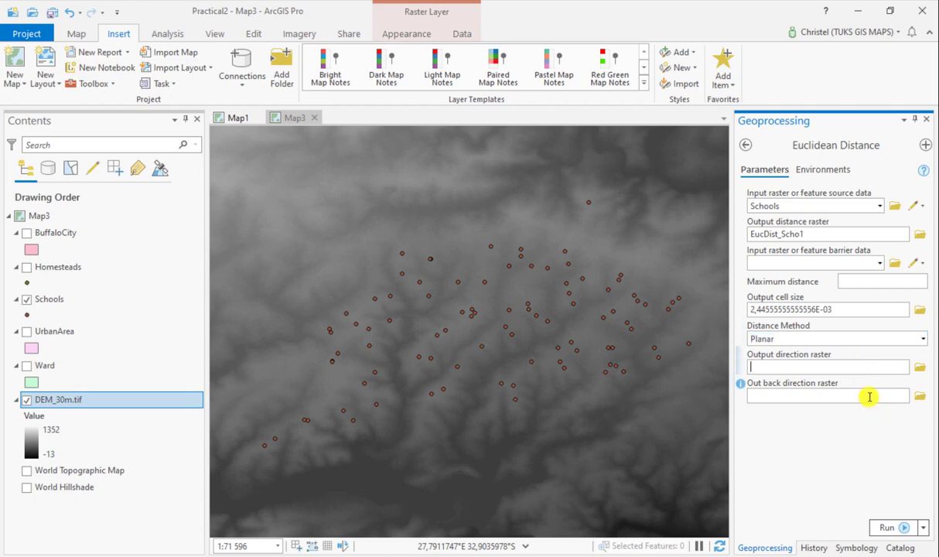
left_click(869, 397)
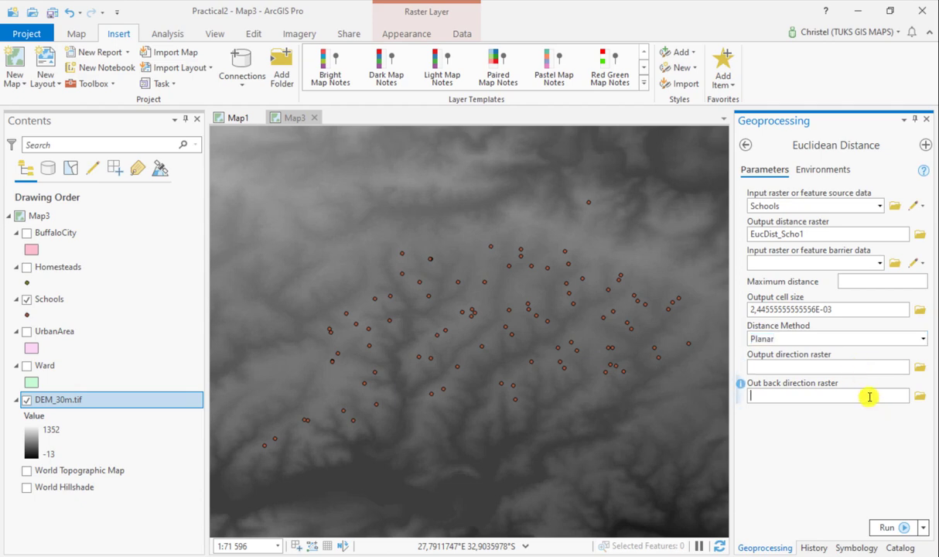
- Run Euclidean Distance to create EucDist_Scho1 and compare it against the elevation layer
left_click(885, 530)
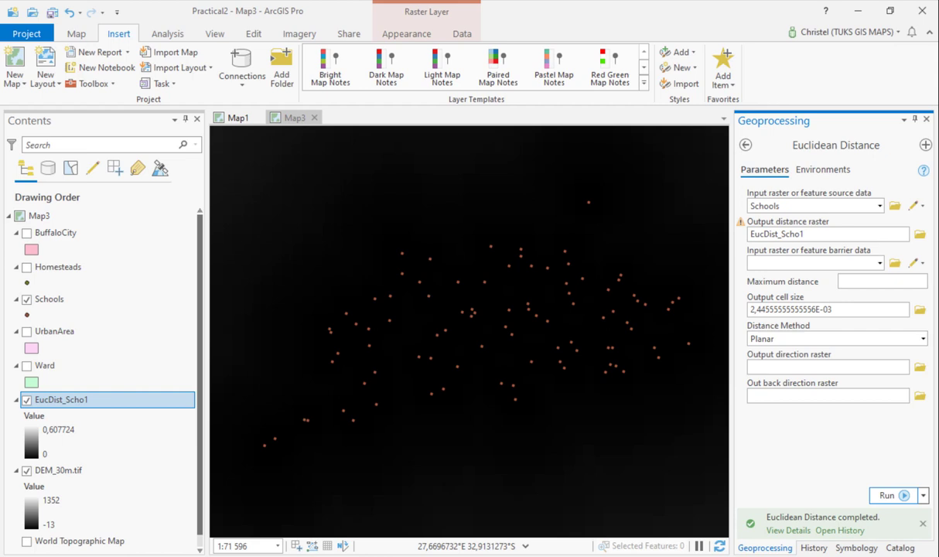
left_click(49, 299)
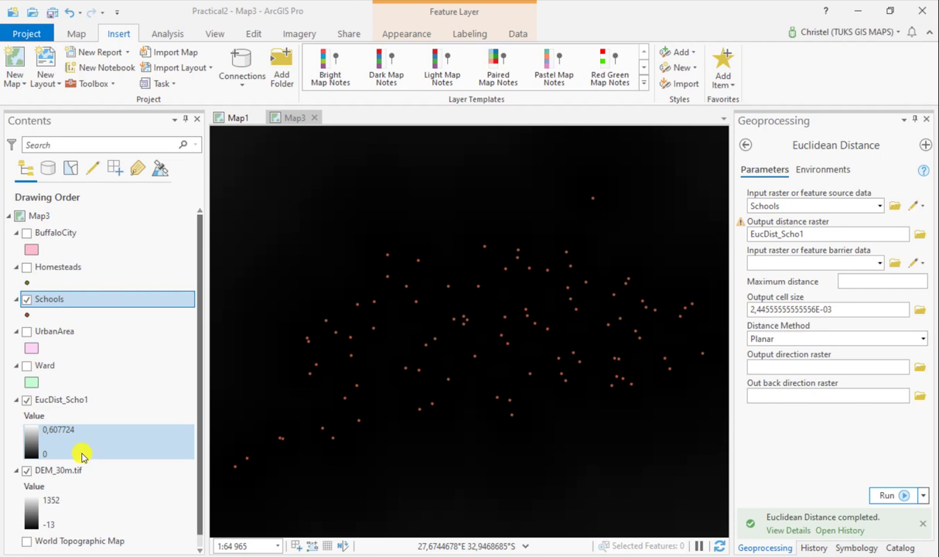
scroll(407, 407, "down", 2)
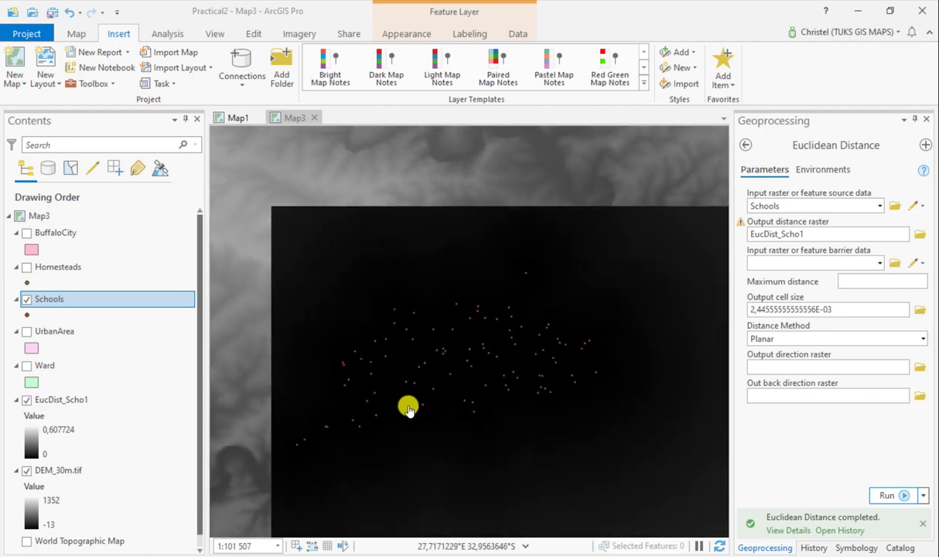
scroll(410, 408, "down", 4)
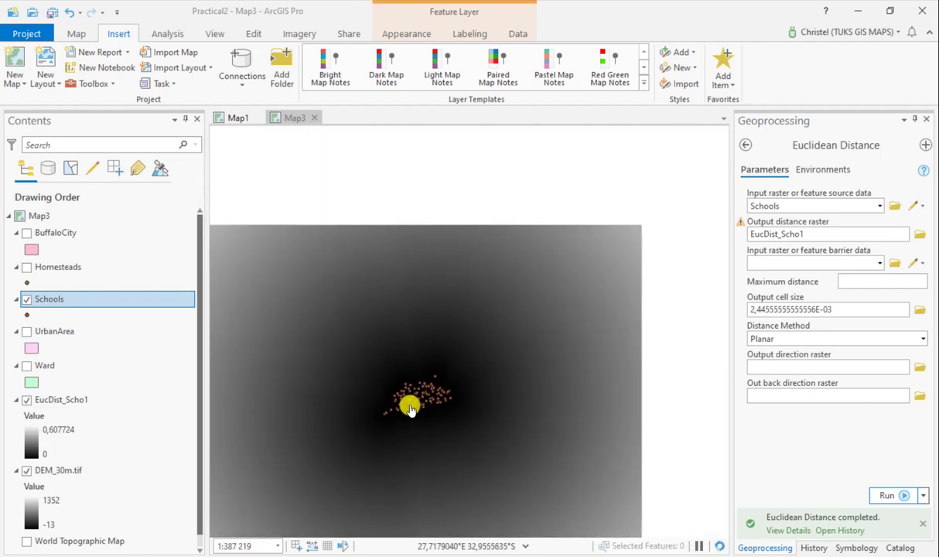
scroll(410, 409, "down", 2)
left_click_drag(429, 396, 523, 288)
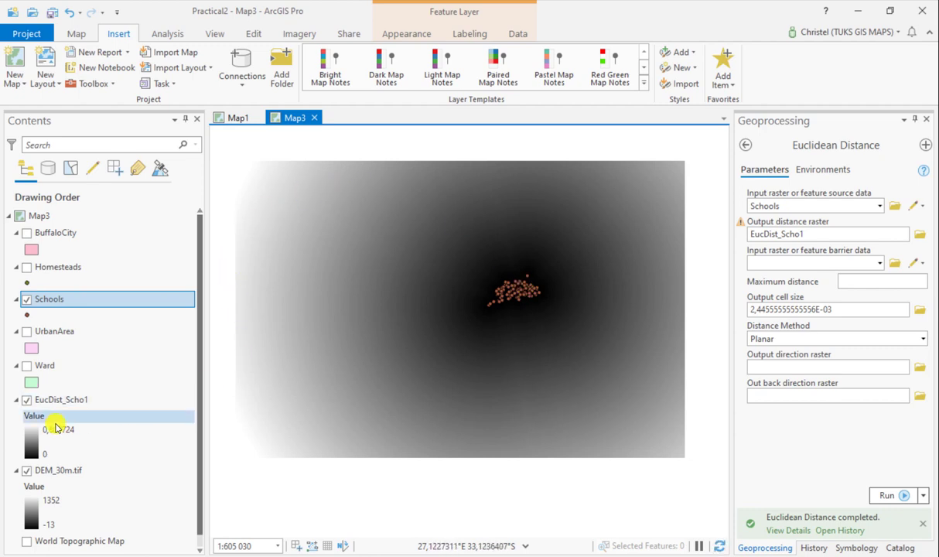
left_click(25, 401)
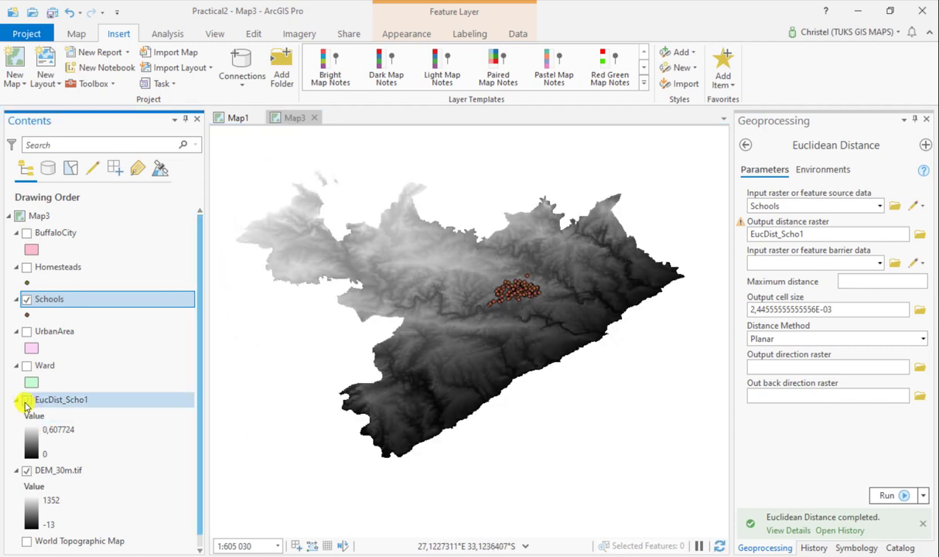
left_click(25, 402)
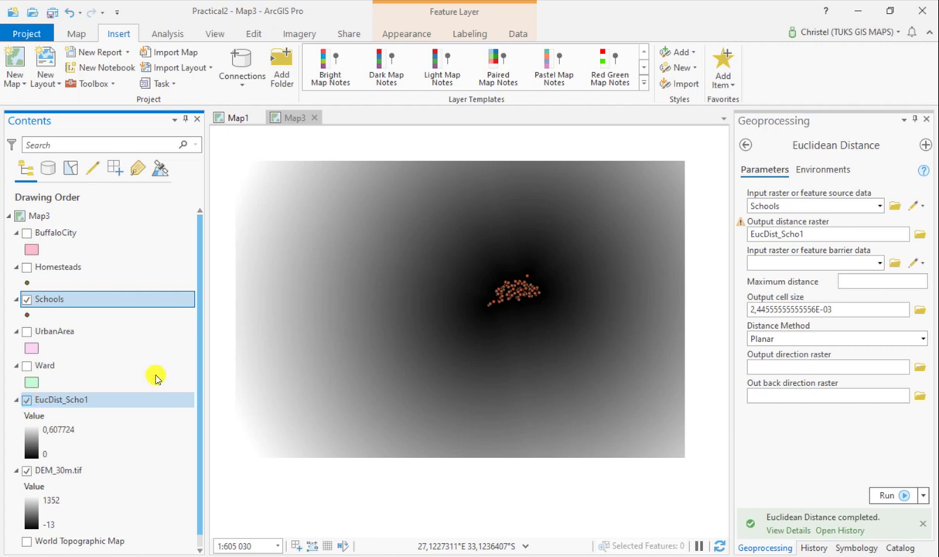
- Zoom Map3 in on the cluster of school points
left_click(527, 335)
scroll(541, 336, "up", 1)
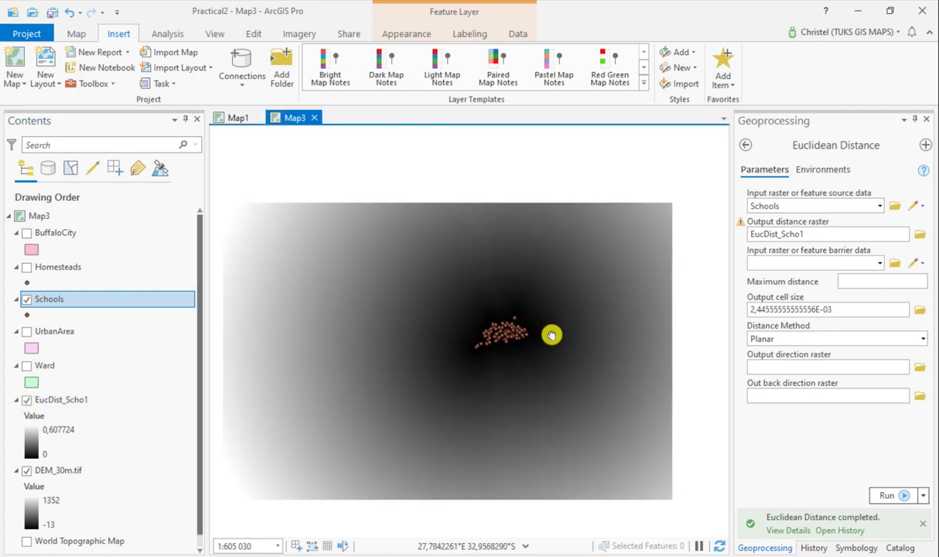
scroll(552, 337, "up", 1)
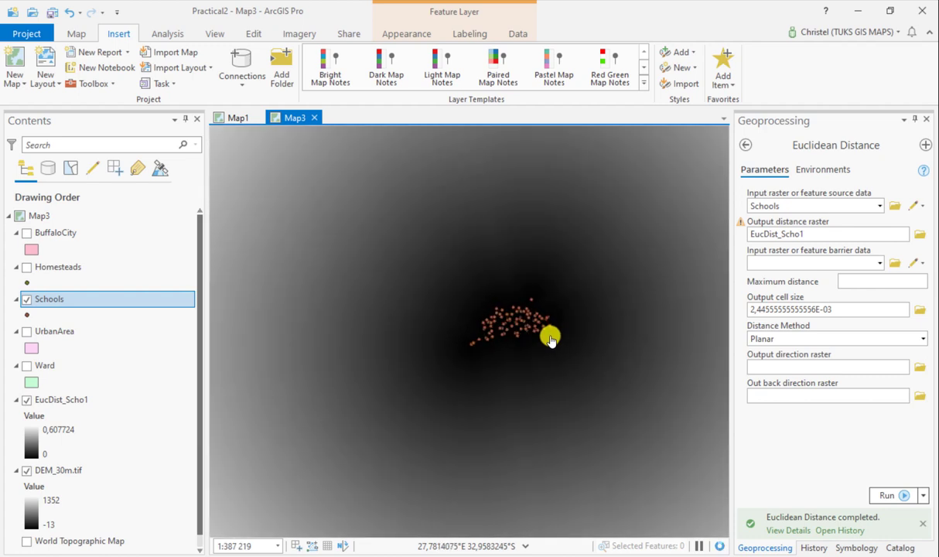
scroll(551, 338, "up", 1)
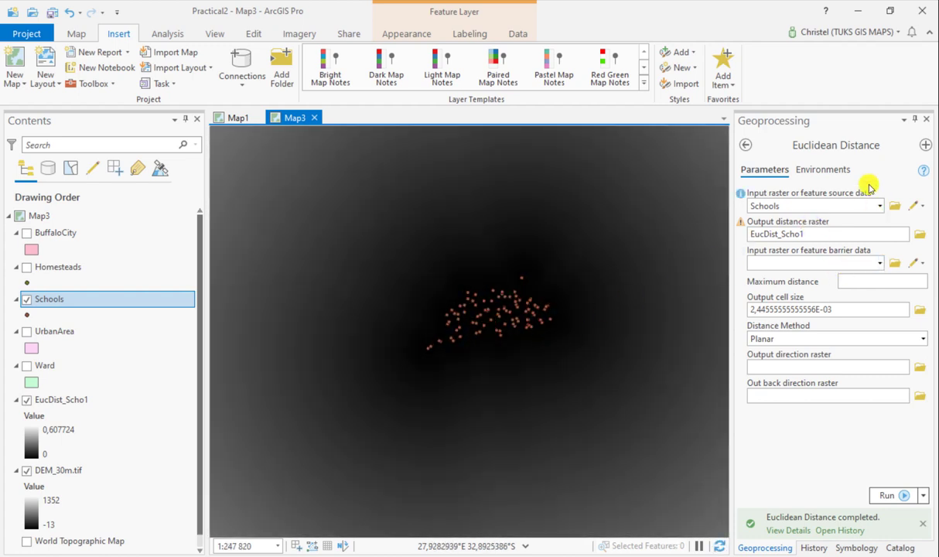
- Set the Processing Extent environment to the Schools layer
left_click(841, 171)
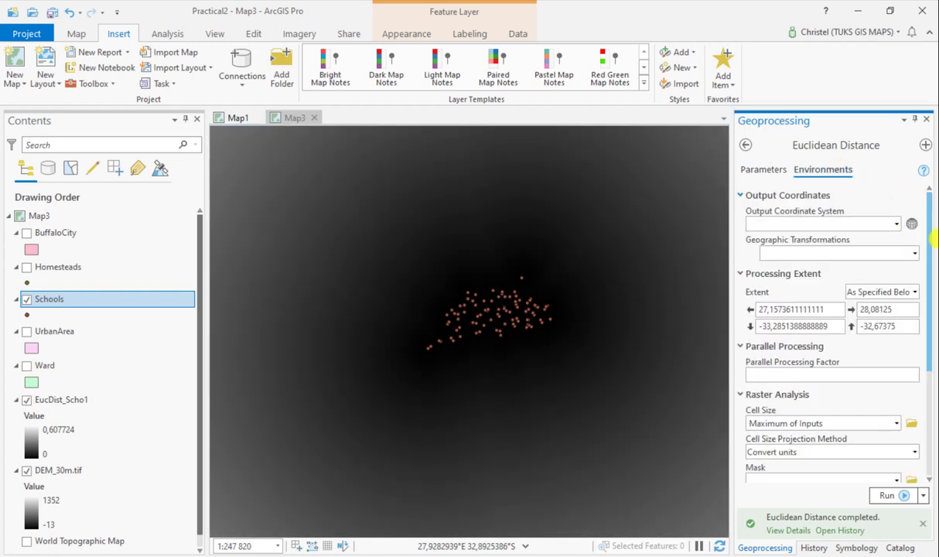
left_click(915, 293)
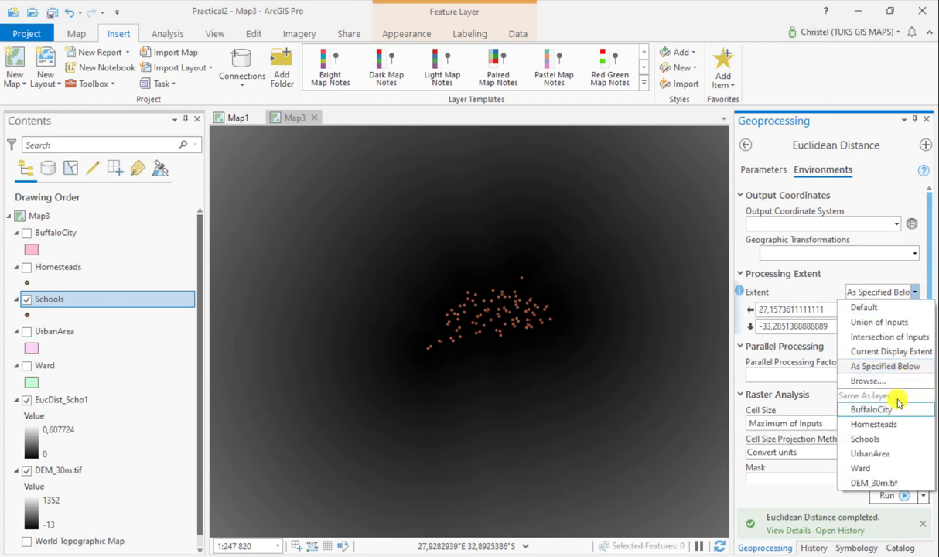
left_click(882, 440)
left_click(754, 171)
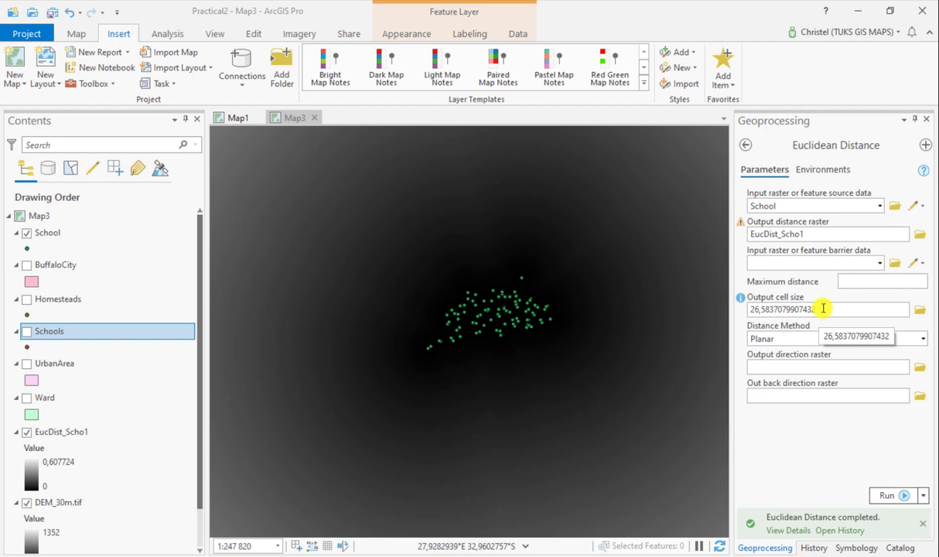
left_click_drag(823, 309, 743, 304)
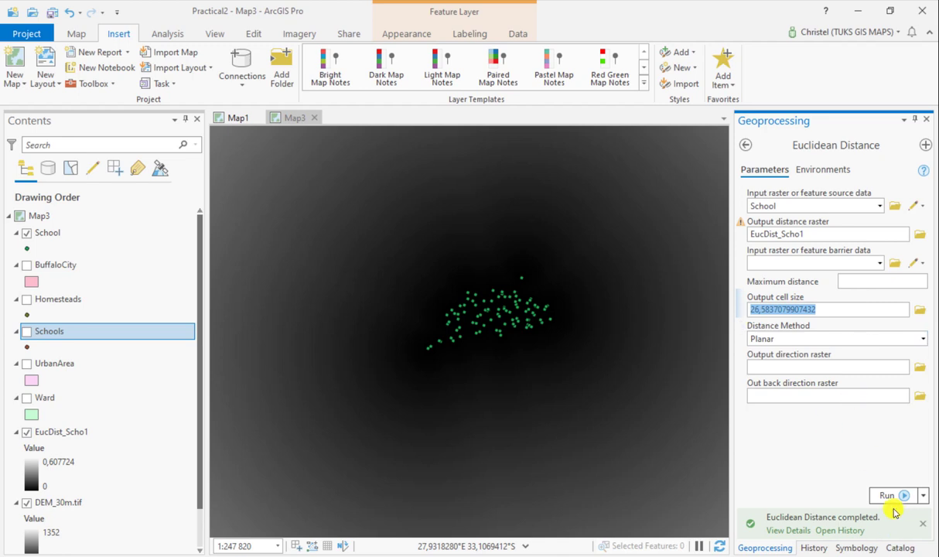
double_click(825, 235)
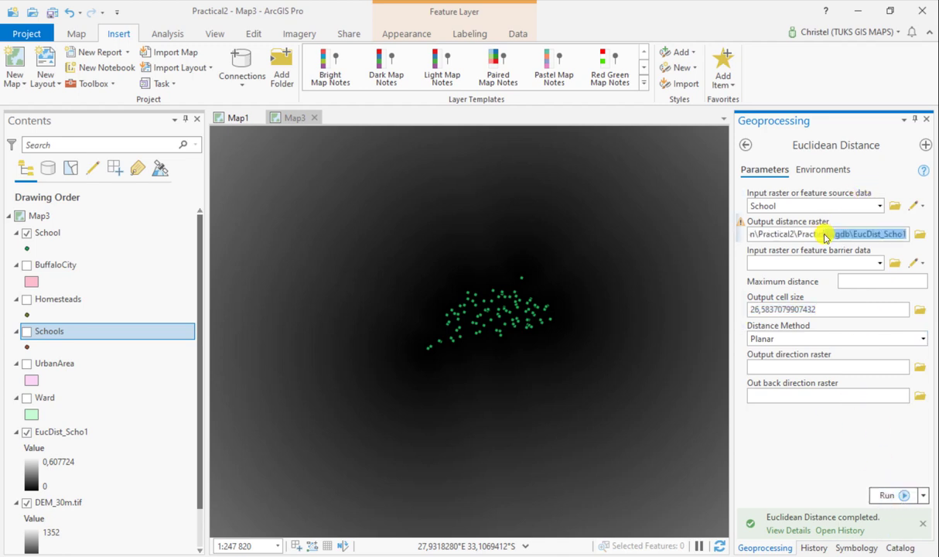
left_click(908, 240)
key("BackSpace")
type("2")
left_click(886, 495)
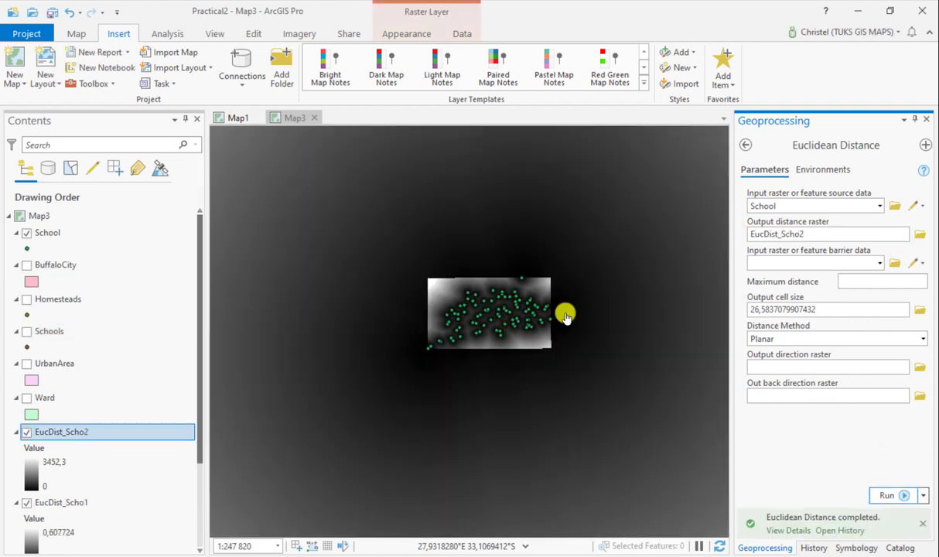
- Zoom in on EucDist_Scho2 until the zones around individual schools fill the view
scroll(541, 288, "up", 2)
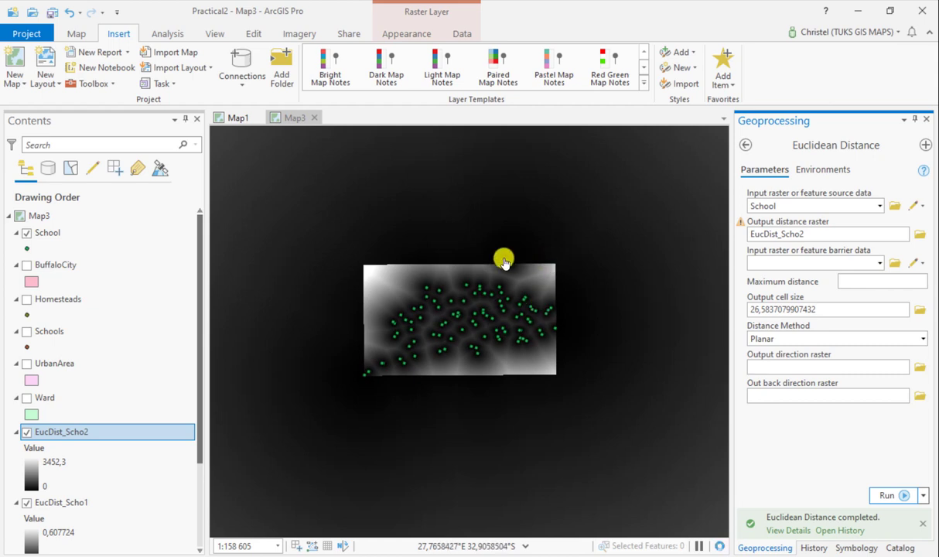
scroll(557, 372, "up", 2)
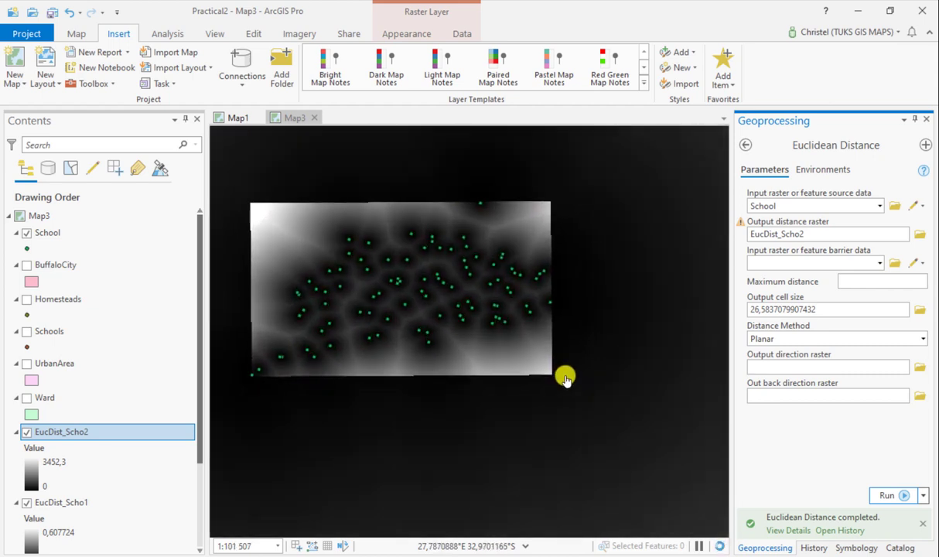
scroll(556, 368, "up", 2)
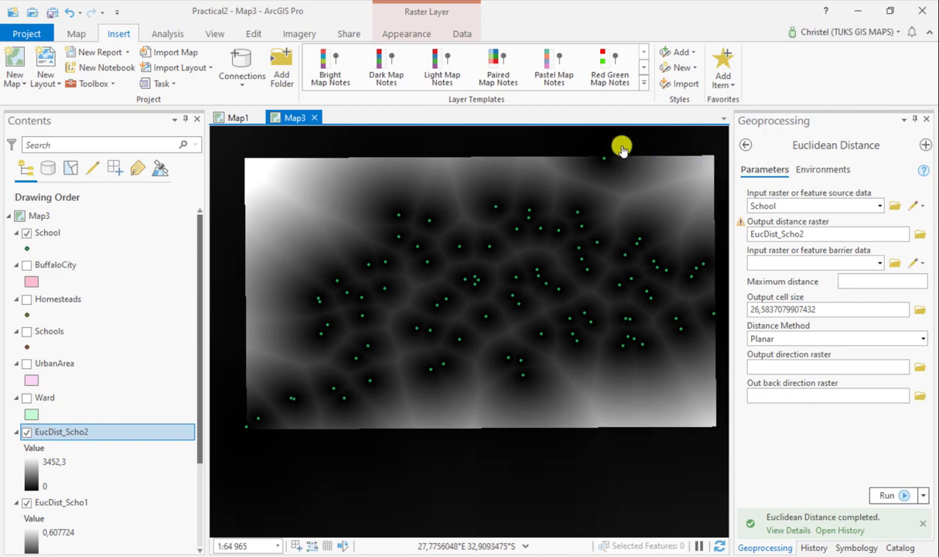
scroll(520, 278, "up", 2)
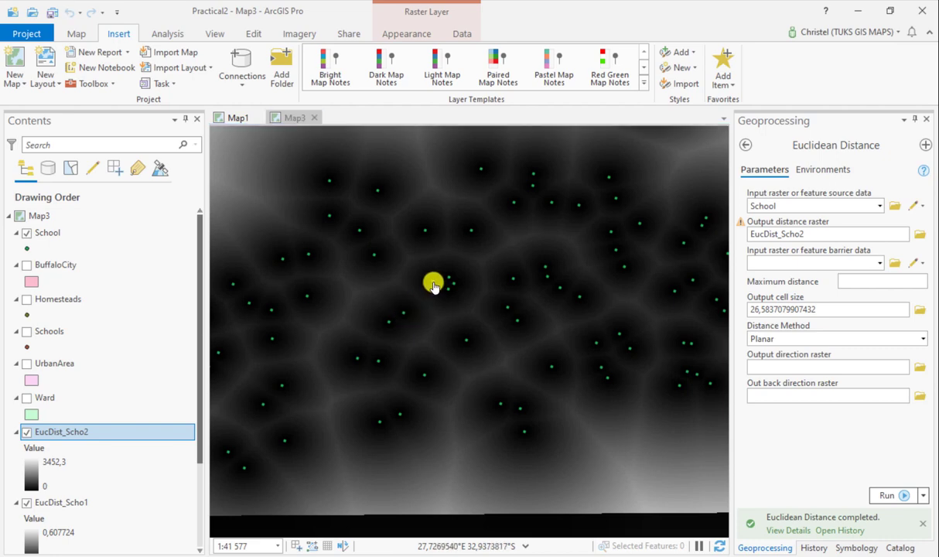
- View the details of schools NOKULUNGA JP and NYAMEKO HIGH
left_click(434, 287)
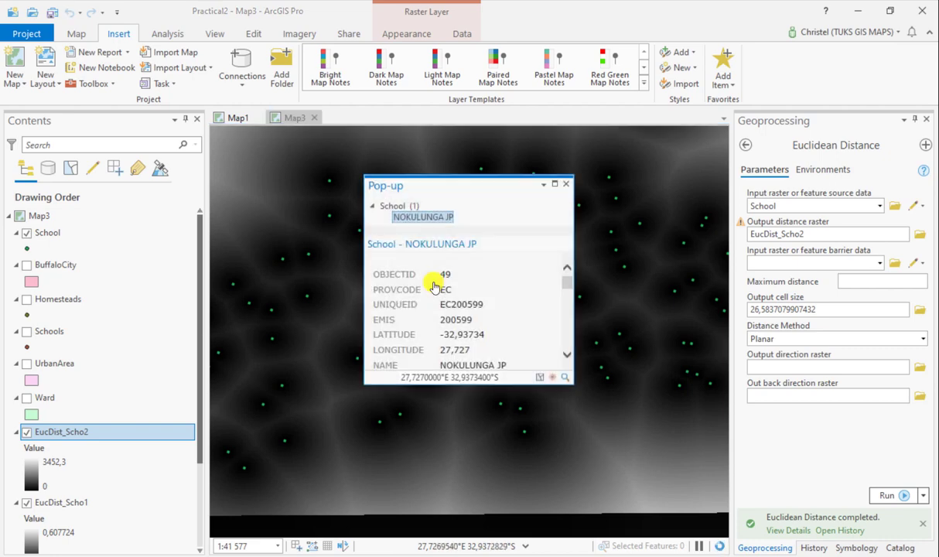
left_click(566, 184)
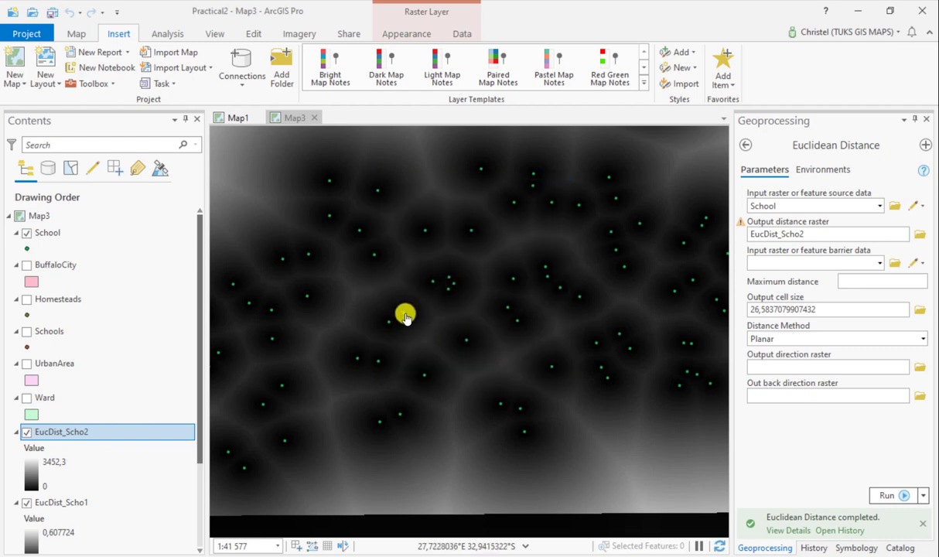
left_click(403, 316)
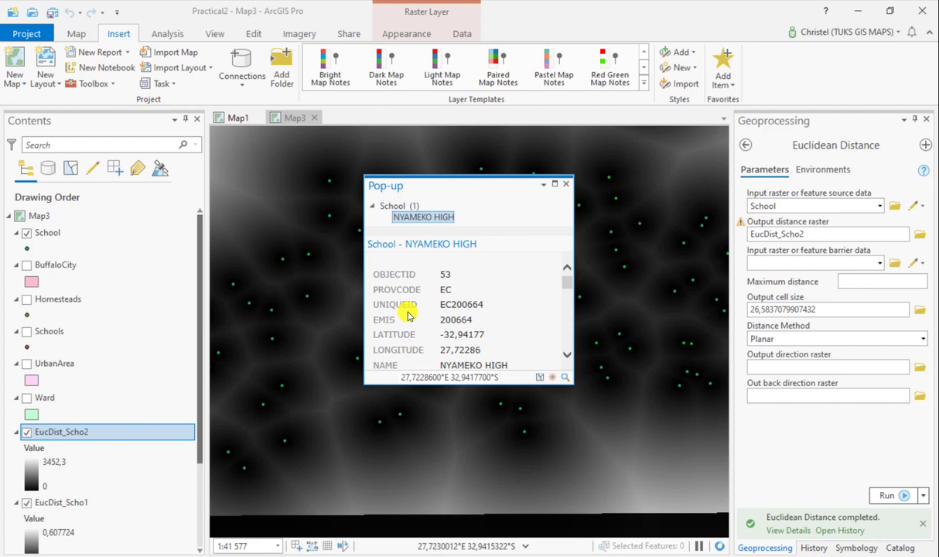
left_click(565, 184)
- Measure the distance between two schools, about 2 540 m, then close the measurement
left_click(76, 34)
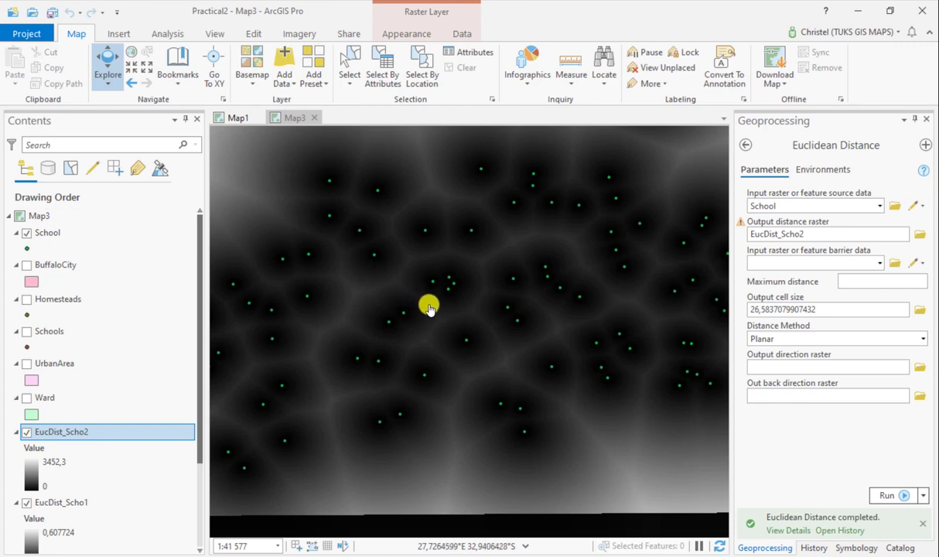
left_click(571, 70)
left_click(432, 281)
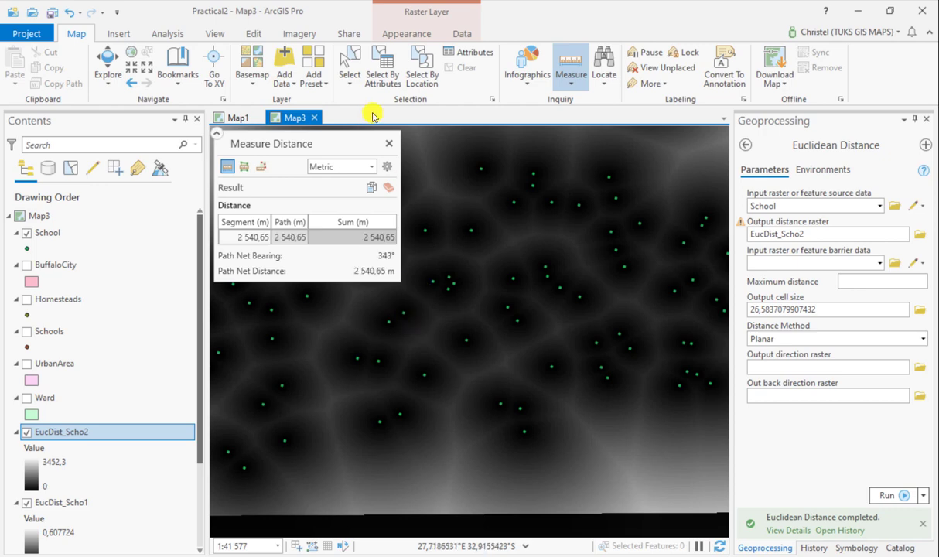
left_click(388, 144)
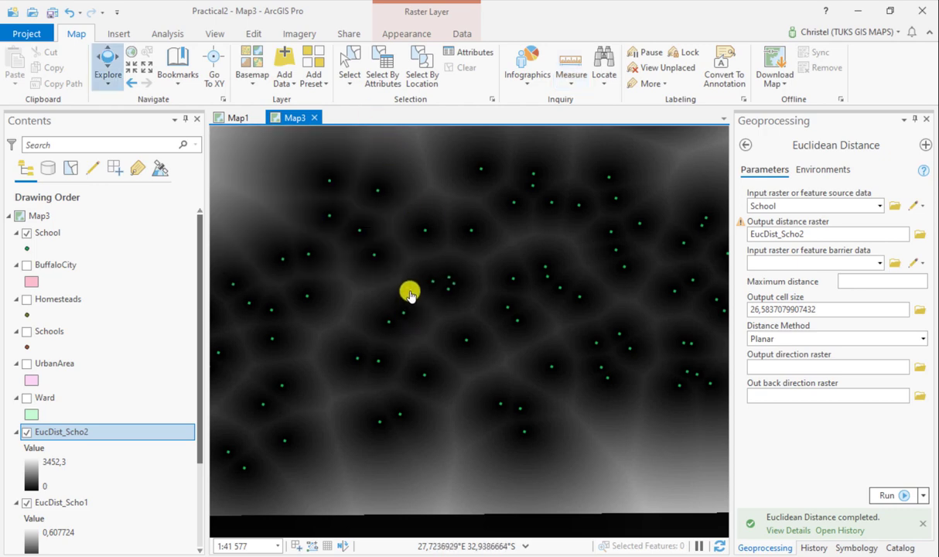